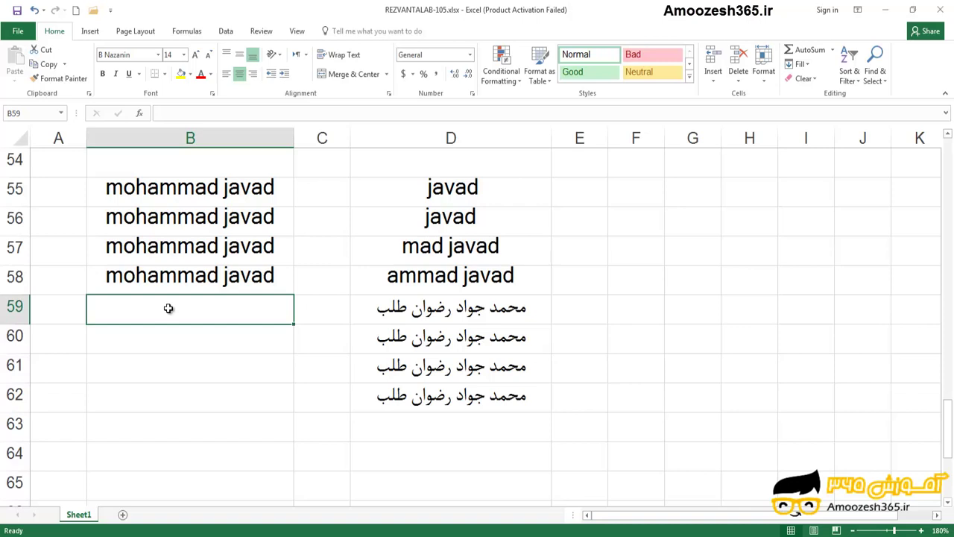
- Enter the formula =MID(D59,5,1000000) in cell B59 and check its arguments
{"action": "type", "text": "=m"}
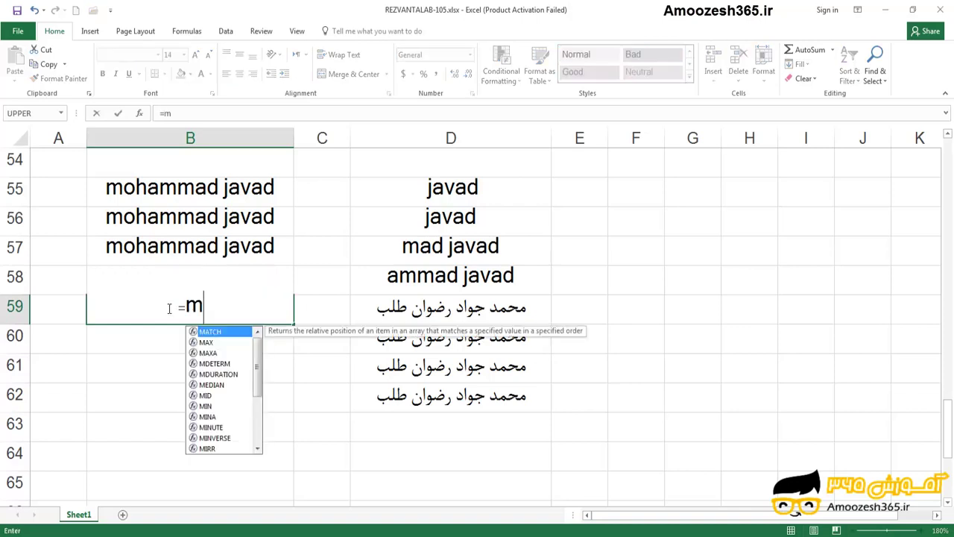
{"action": "type", "text": "id("}
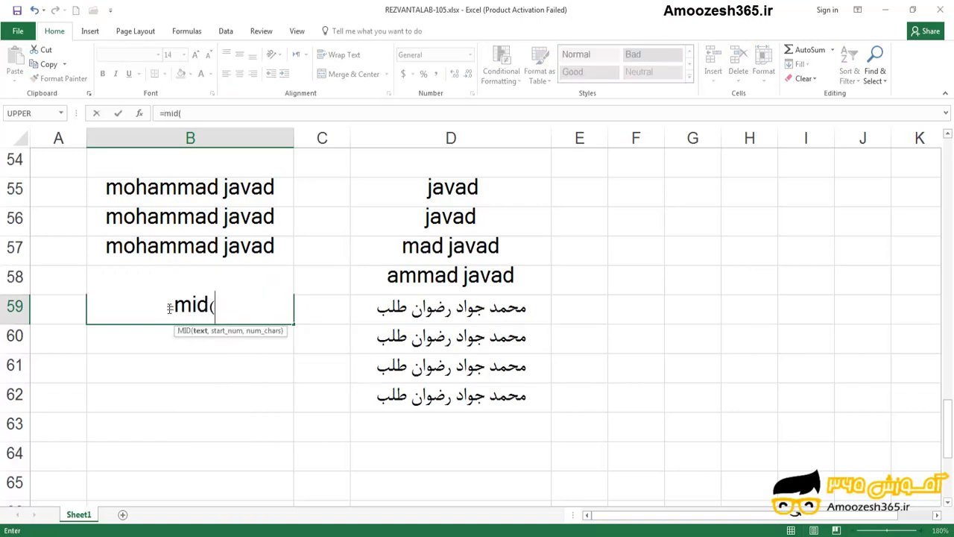
{"action": "left_click", "coordinate": [408, 309]}
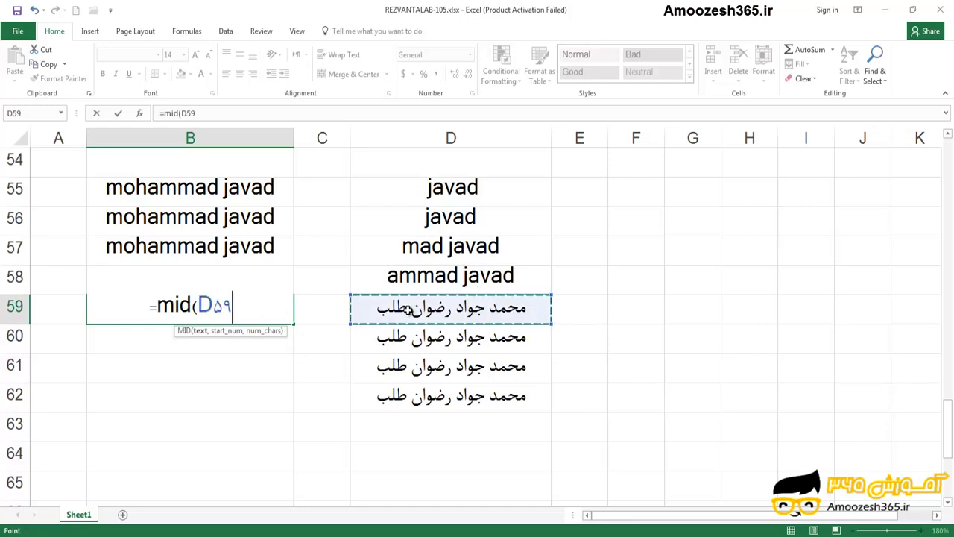
{"action": "type", "text": ","}
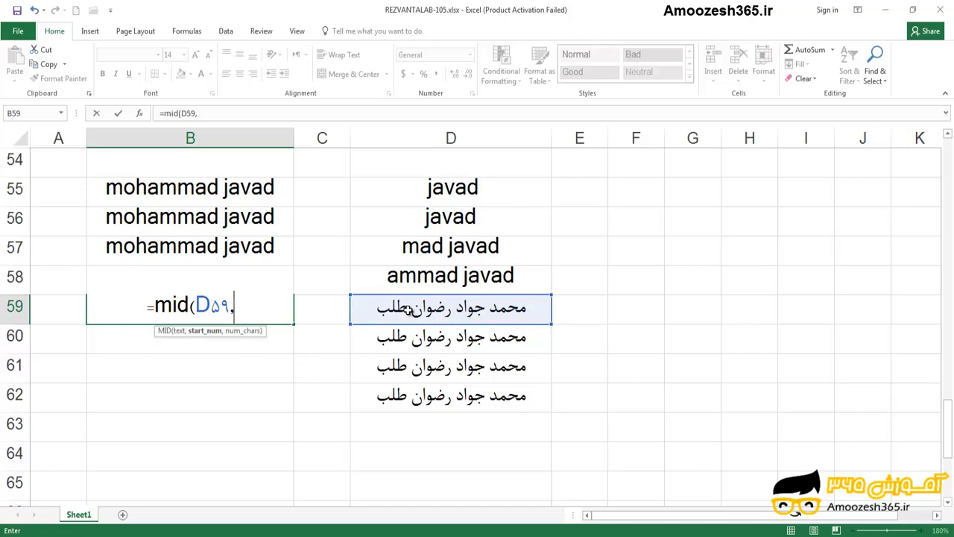
{"action": "type", "text": "5"}
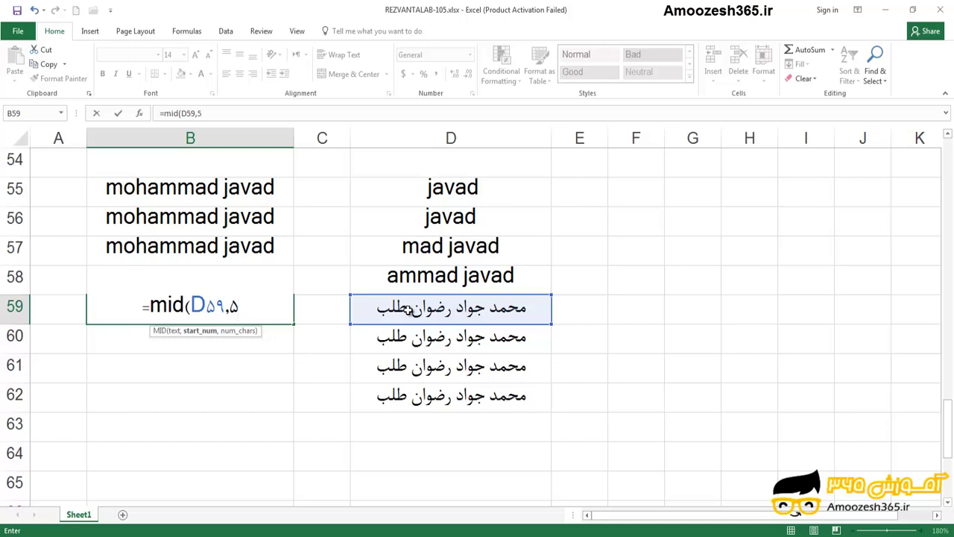
{"action": "type", "text": ",1"}
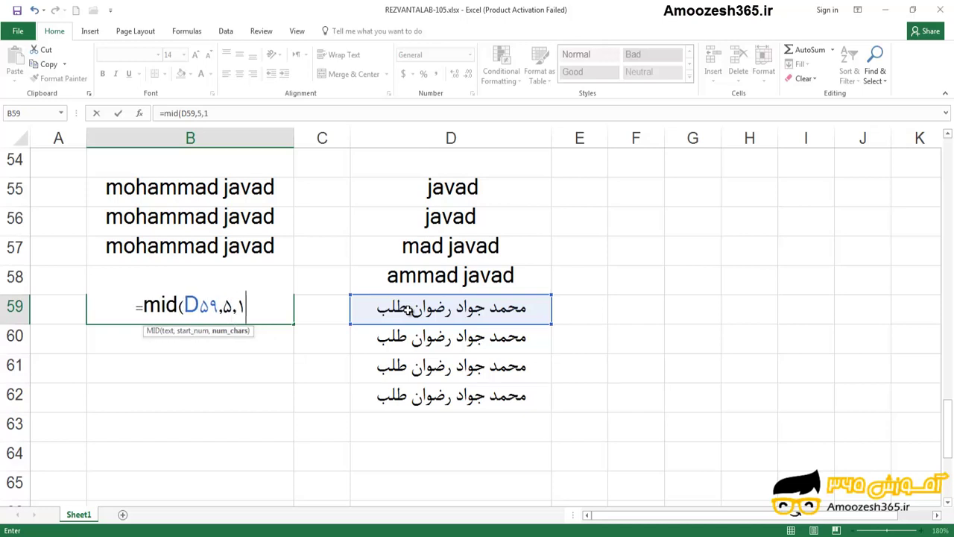
{"action": "type", "text": "000000"}
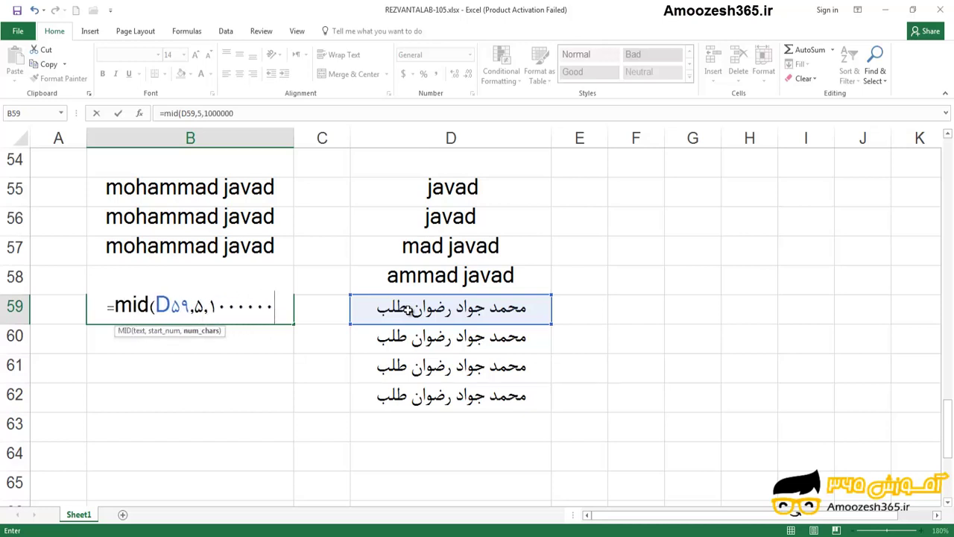
{"action": "type", "text": ")"}
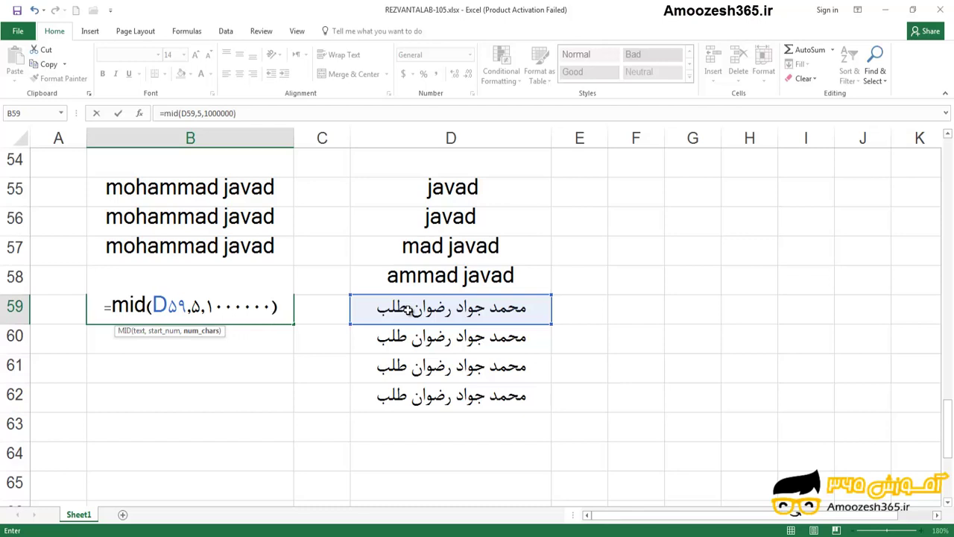
{"action": "key", "text": "Return"}
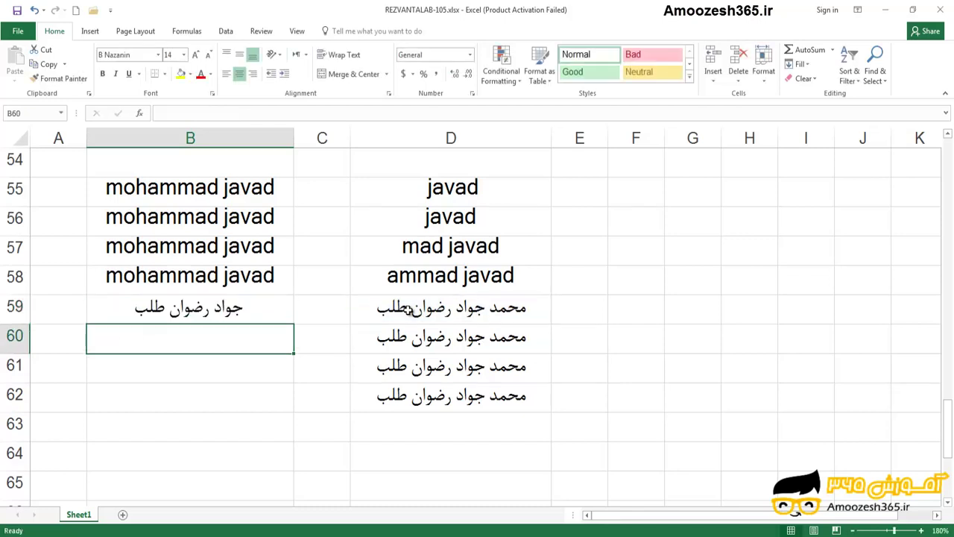
{"action": "left_click", "coordinate": [237, 307]}
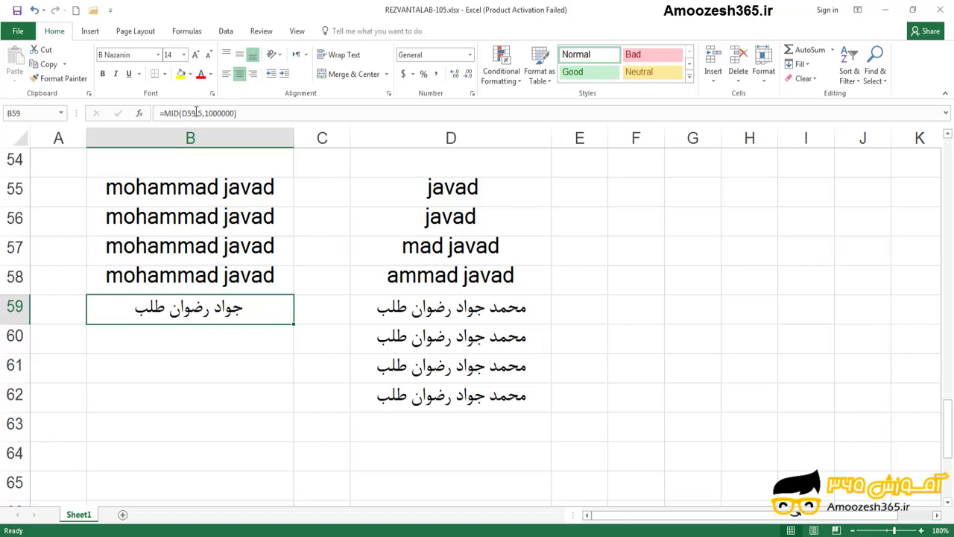
{"action": "double_click", "coordinate": [227, 307]}
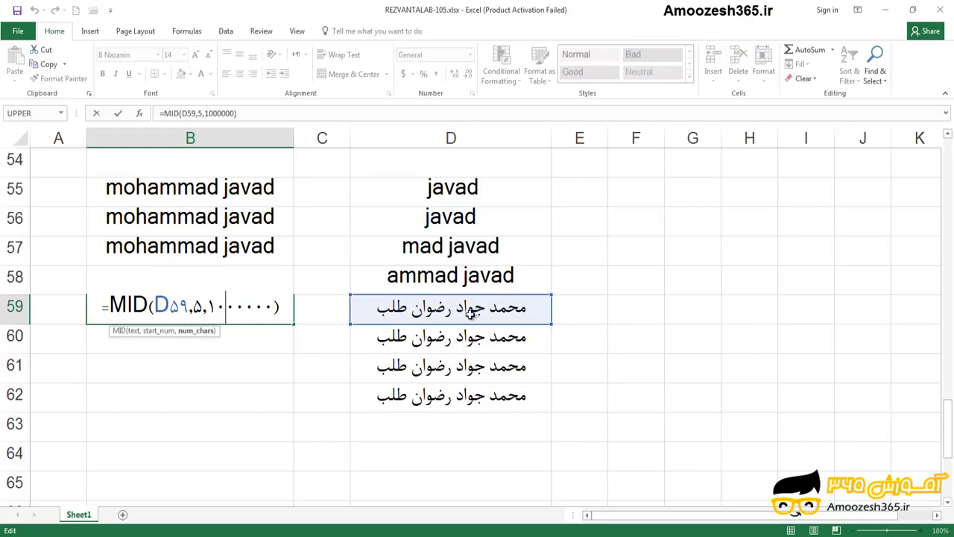
{"action": "key", "text": "ctrl+Return"}
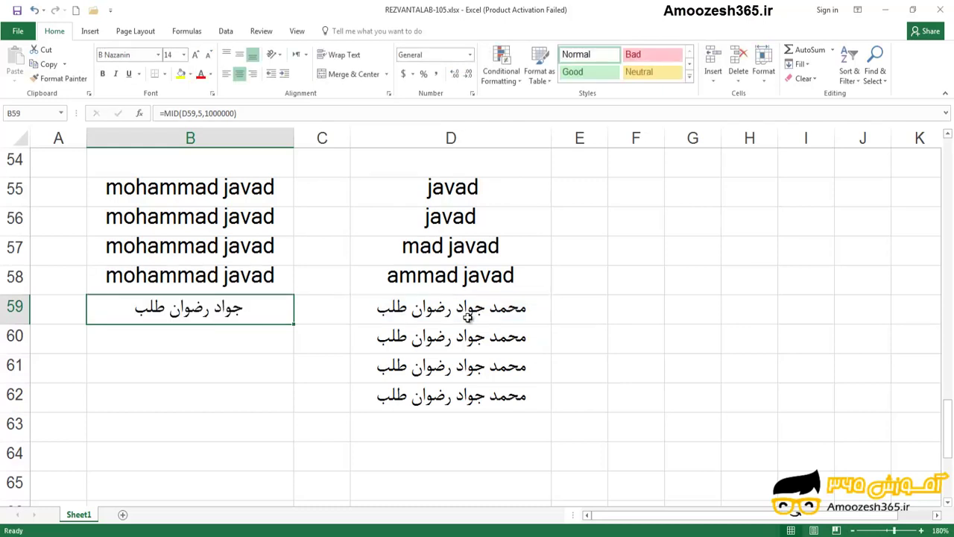
- Enter the formula =MID(D60,6,LEN(D60)-5) in cell B60 to extract the text from the sixth character onward
{"action": "left_click", "coordinate": [228, 337]}
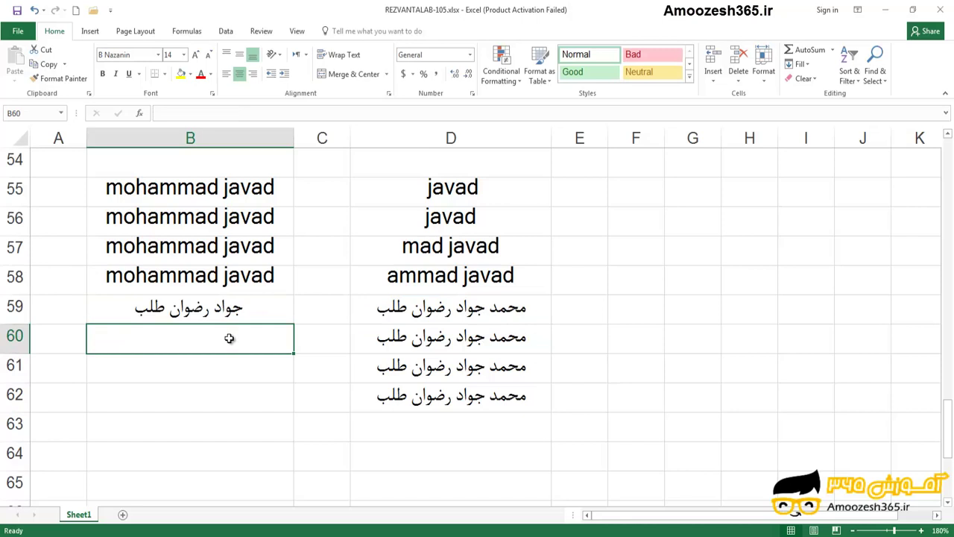
{"action": "type", "text": "=mid"}
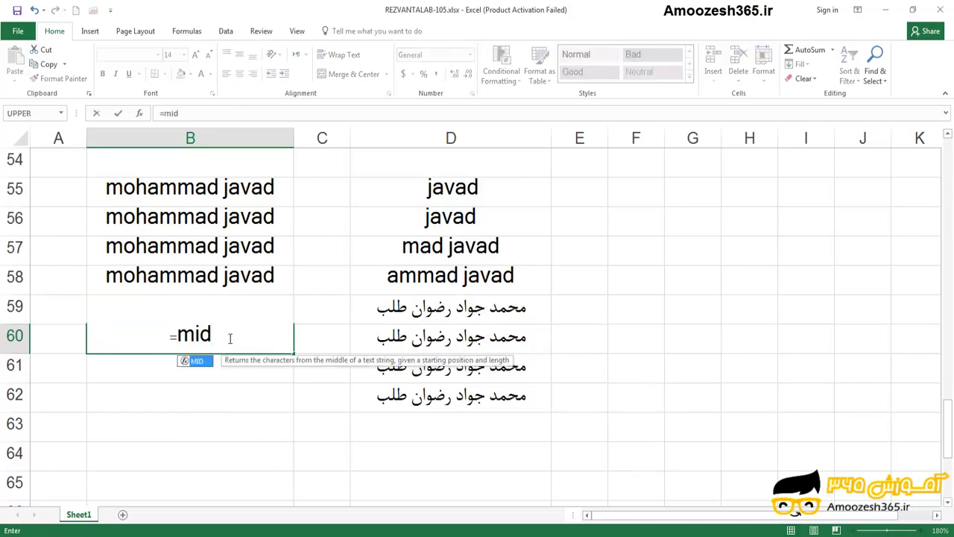
{"action": "type", "text": "("}
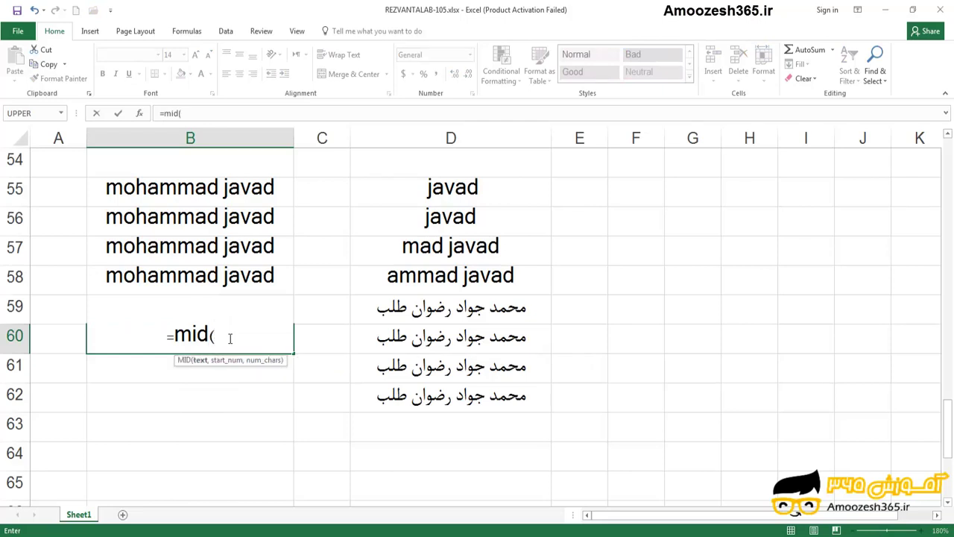
{"action": "left_click", "coordinate": [385, 339]}
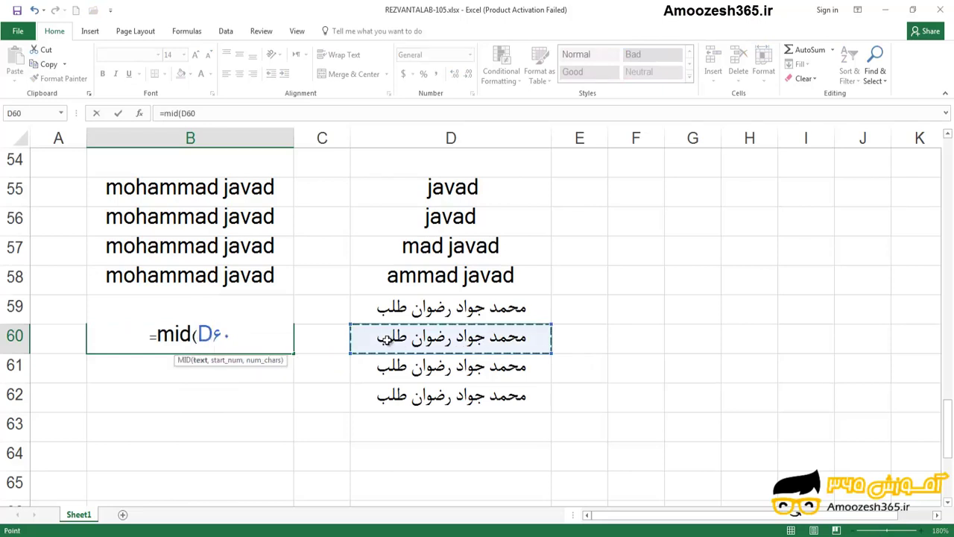
{"action": "type", "text": ","}
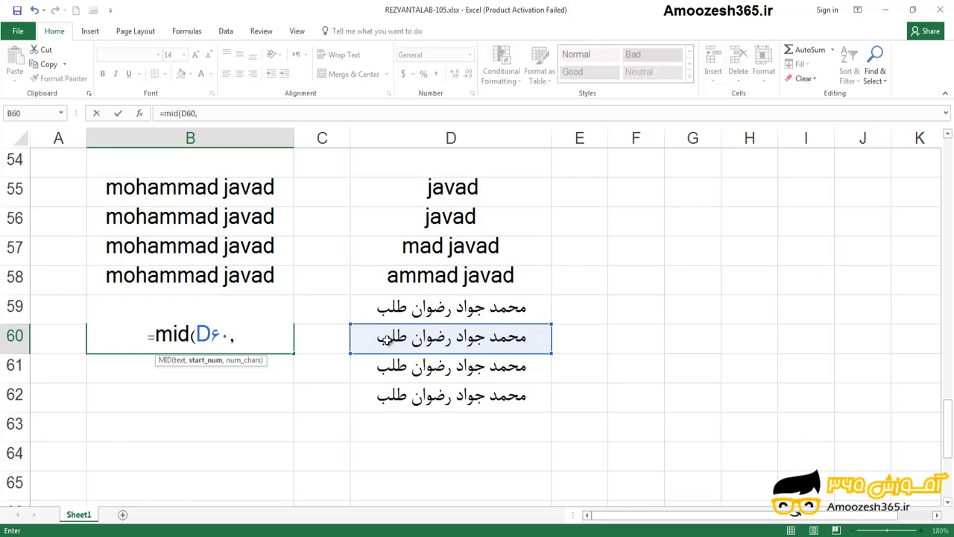
{"action": "type", "text": "6"}
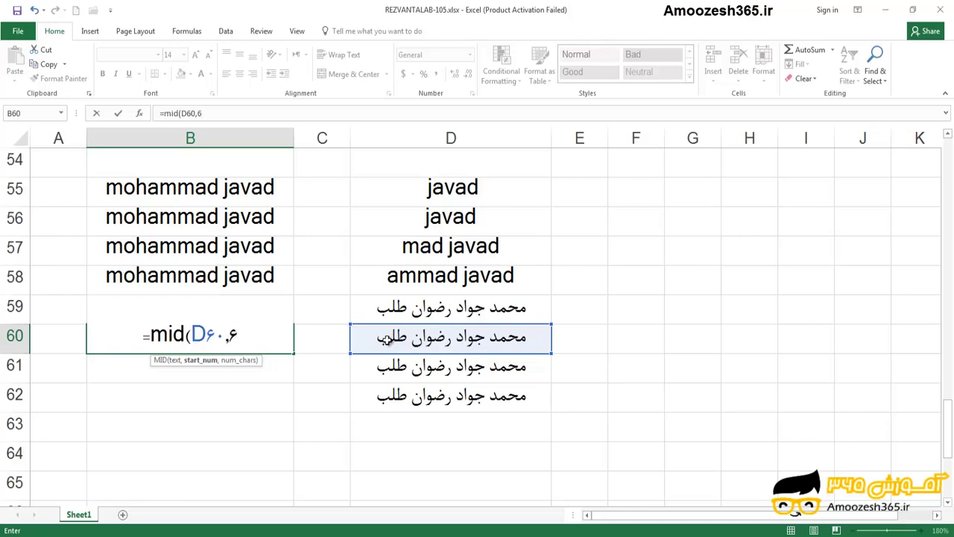
{"action": "type", "text": ",le"}
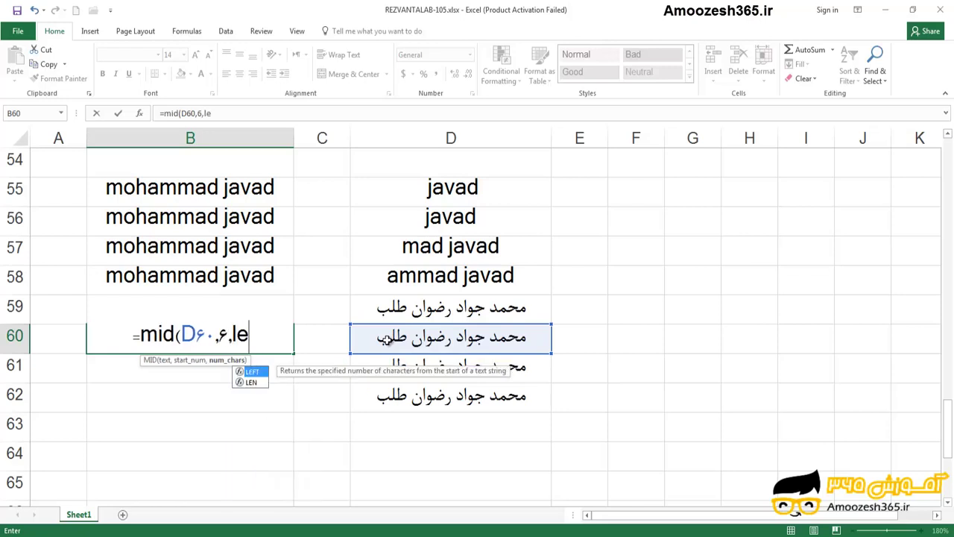
{"action": "type", "text": "n("}
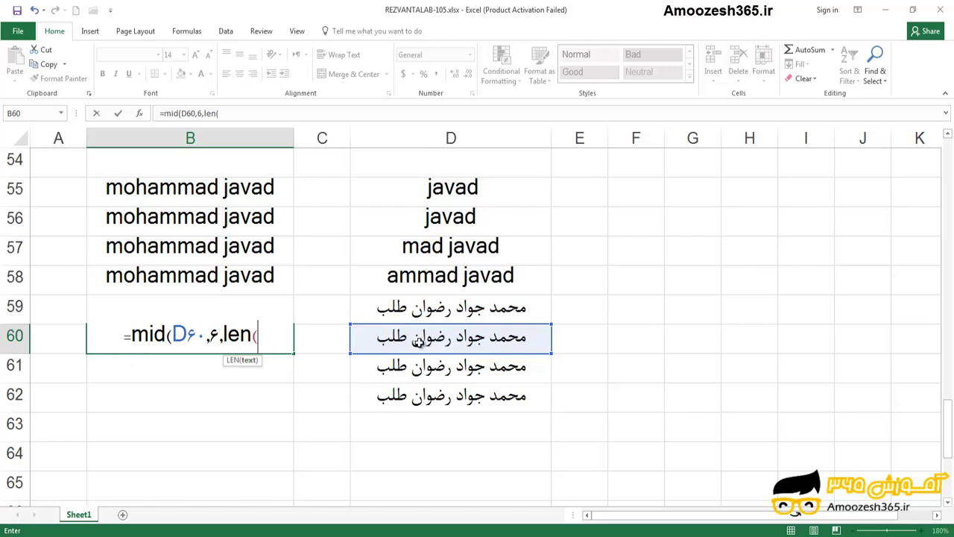
{"action": "left_click", "coordinate": [419, 342]}
{"action": "type", "text": ")"}
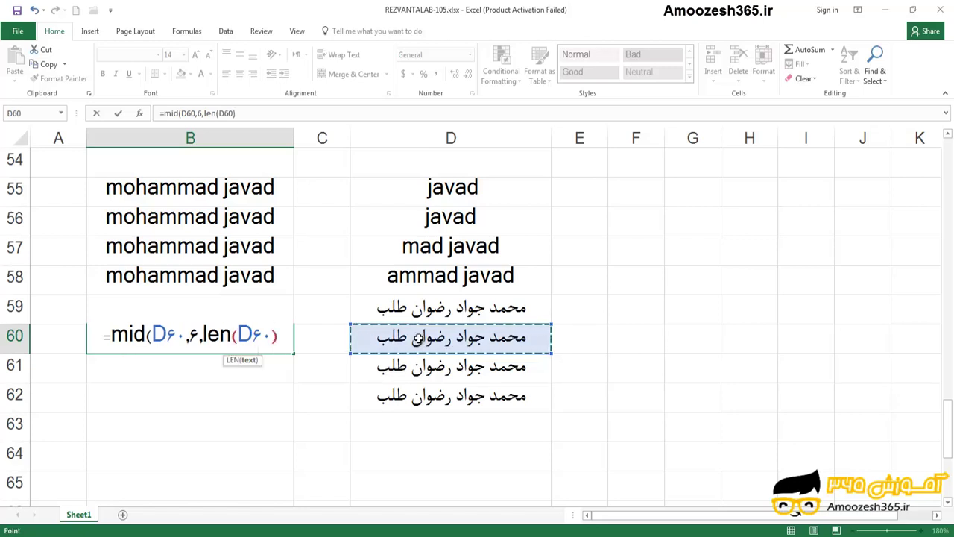
{"action": "type", "text": "-"}
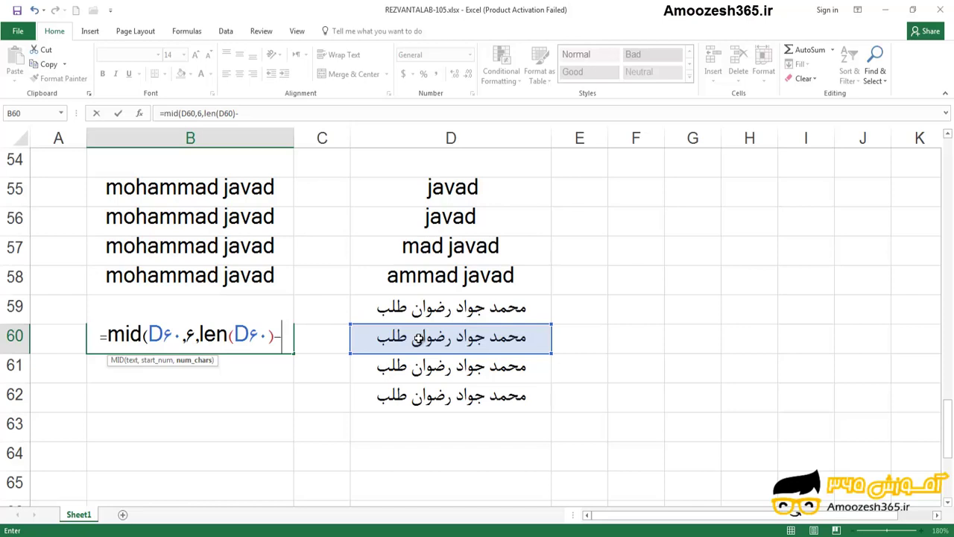
{"action": "type", "text": "5"}
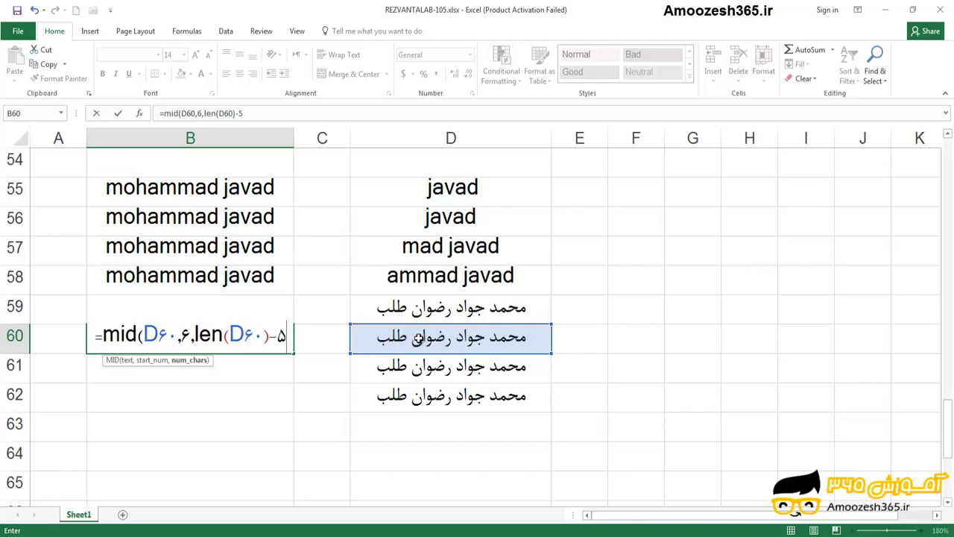
{"action": "type", "text": ")"}
{"action": "key", "text": "Return"}
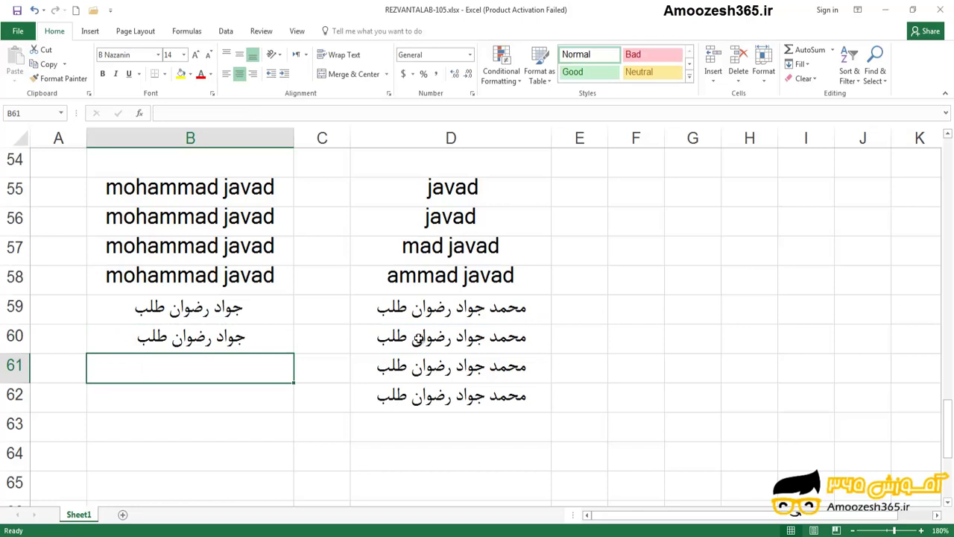
- Review the formula in B60 and copy it into cells B61:B62
{"action": "left_click", "coordinate": [226, 337]}
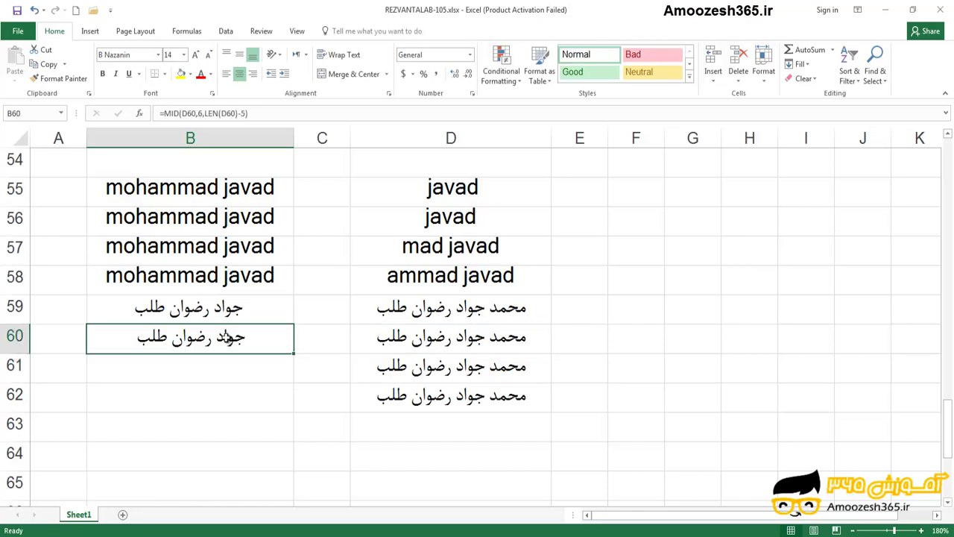
{"action": "double_click", "coordinate": [226, 337]}
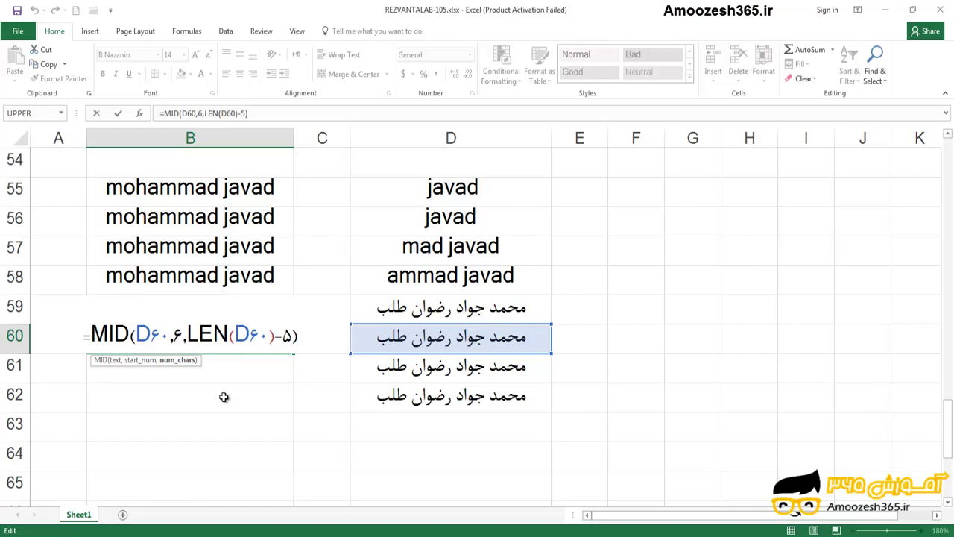
{"action": "key", "text": "Return"}
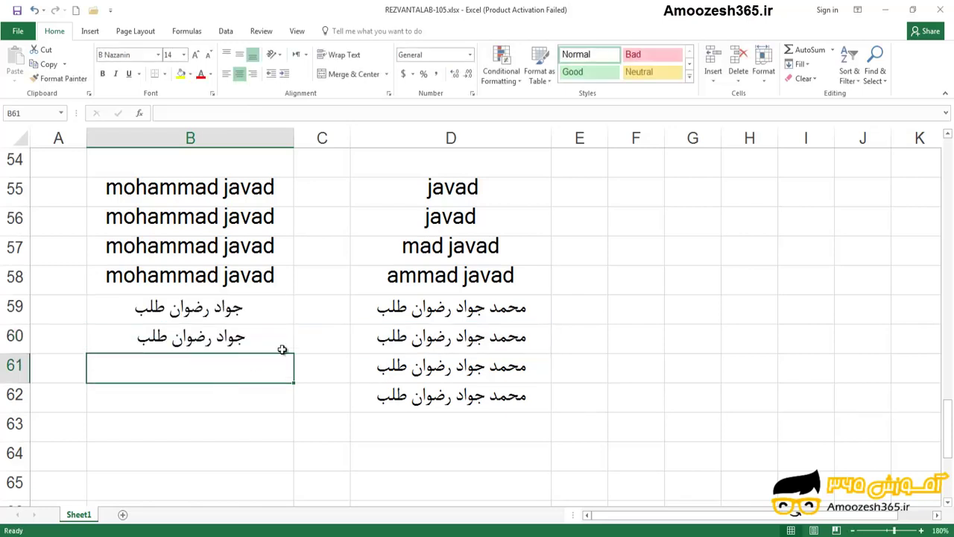
{"action": "right_click", "coordinate": [268, 334]}
{"action": "left_click", "coordinate": [297, 97]}
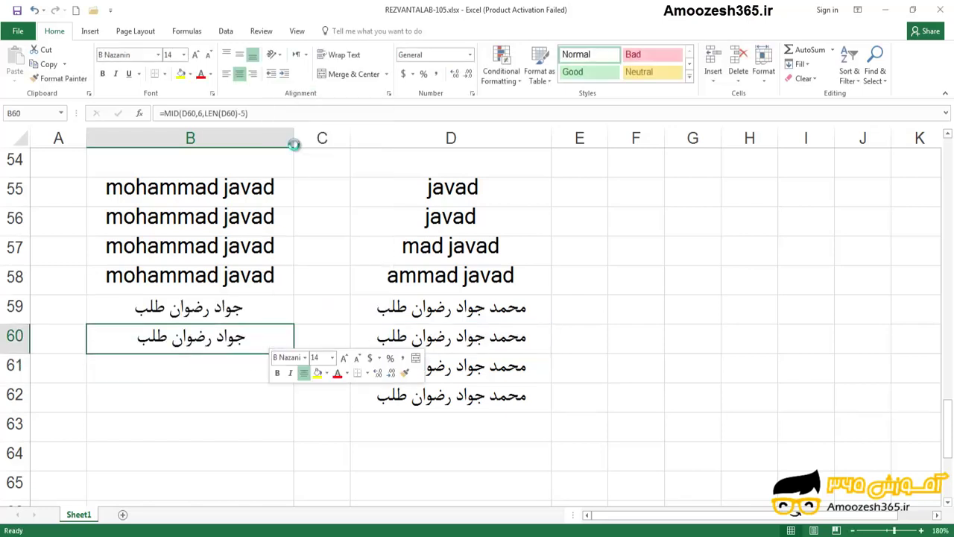
{"action": "left_click", "coordinate": [218, 371]}
{"action": "left_click_drag", "start_coordinate": [219, 386], "coordinate": [217, 396]}
{"action": "right_click", "coordinate": [217, 396]}
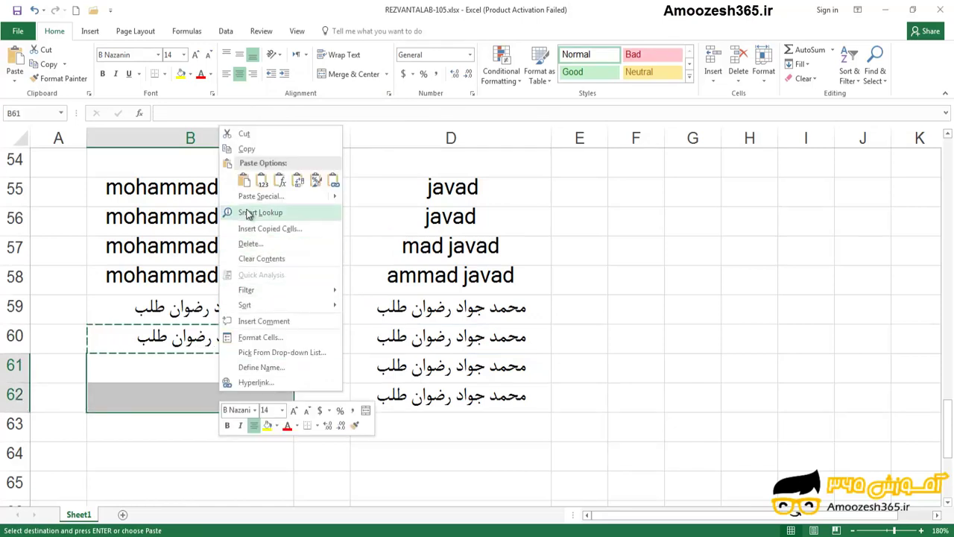
{"action": "left_click", "coordinate": [242, 183]}
{"action": "key", "text": "Escape"}
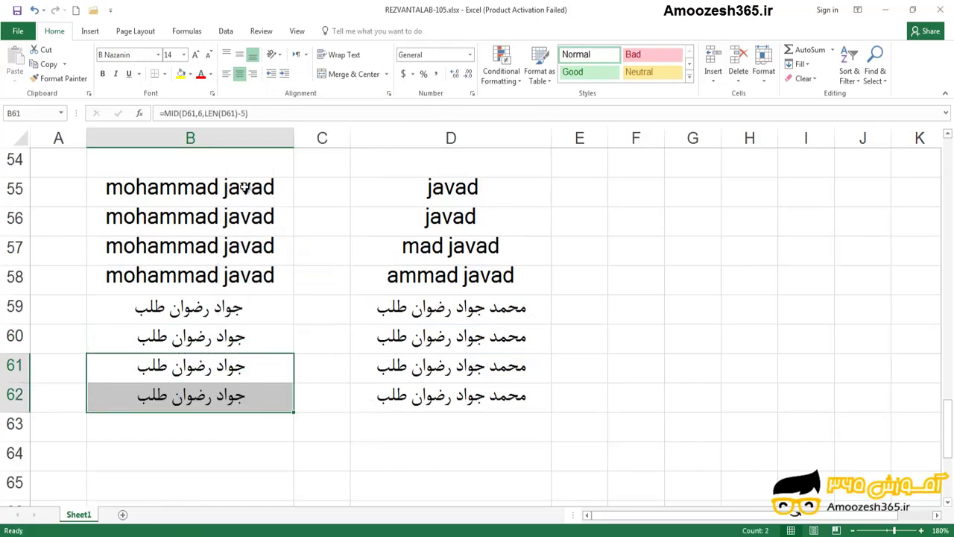
- Change the formula in B61 to start at character 11 and subtract 10 from the length: =MID(D61,11,LEN(D61)-10)
{"action": "left_click", "coordinate": [212, 365]}
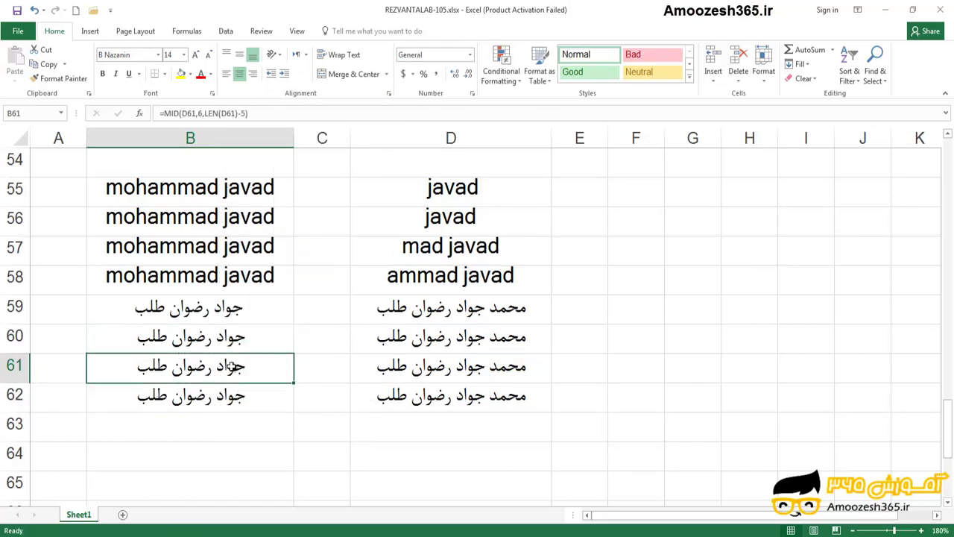
{"action": "double_click", "coordinate": [232, 366]}
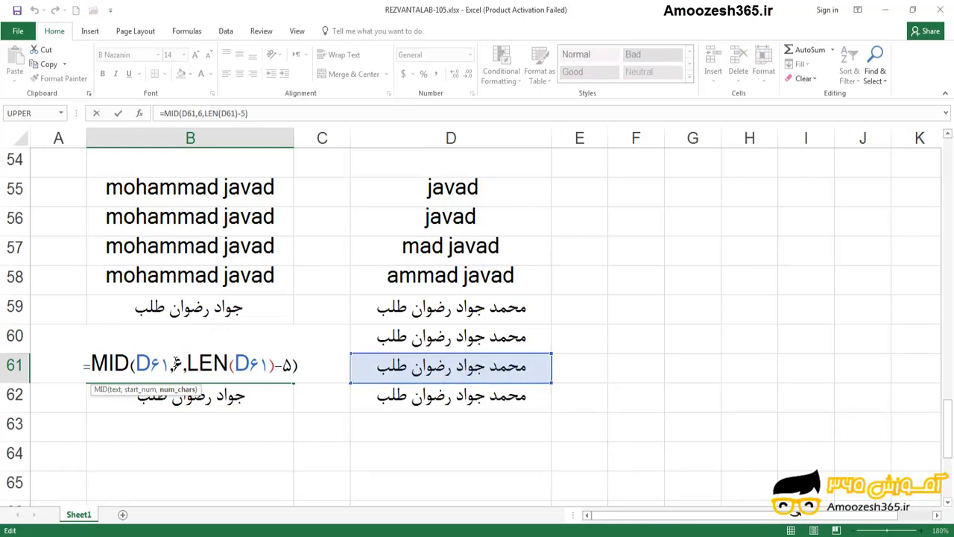
{"action": "double_click", "coordinate": [177, 363]}
{"action": "type", "text": "11"}
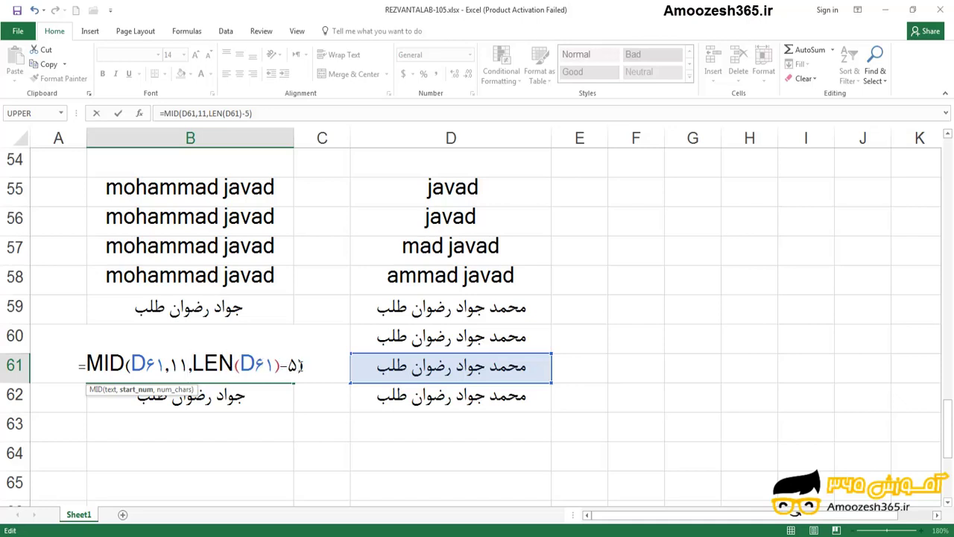
{"action": "double_click", "coordinate": [293, 364]}
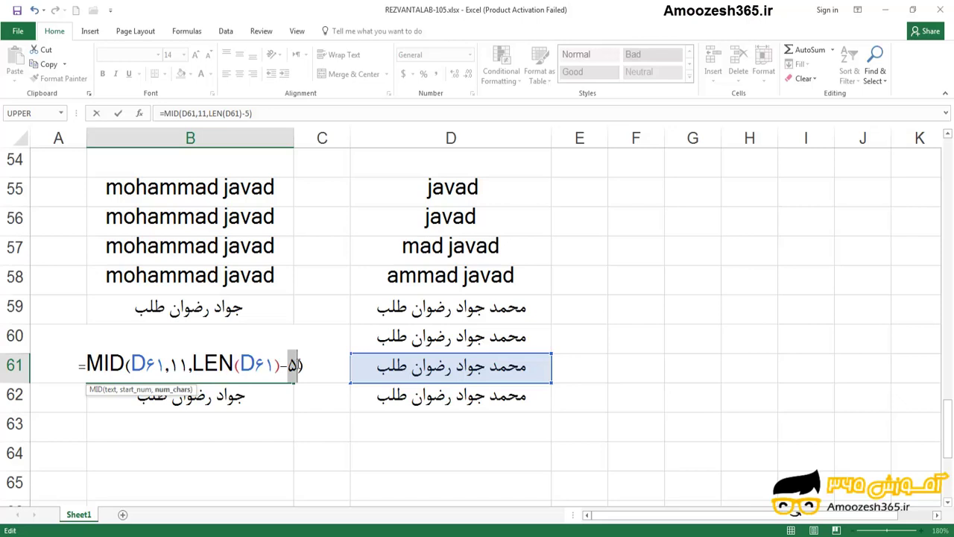
{"action": "type", "text": "10"}
{"action": "key", "text": "Return"}
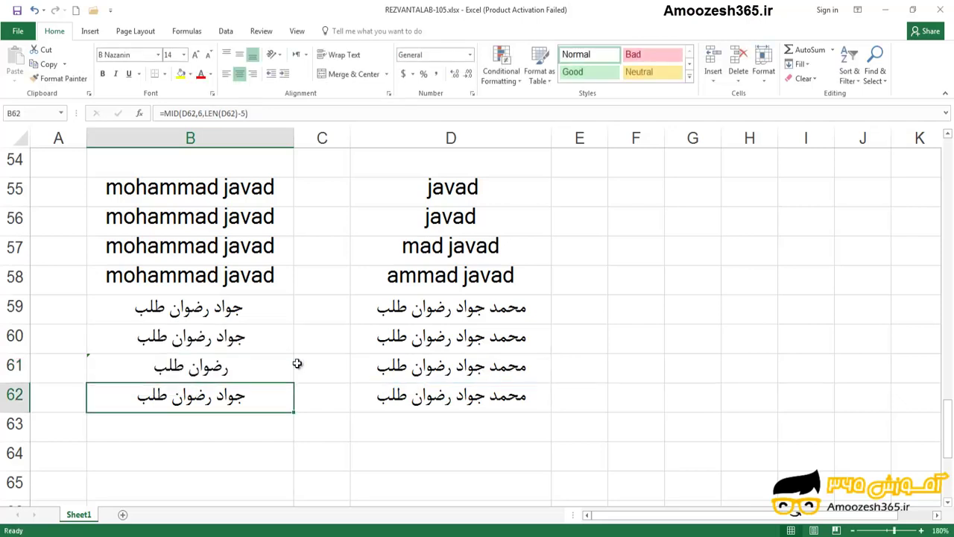
- Review the arguments of the MID formula in cell B61, keeping the formula as it is
{"action": "double_click", "coordinate": [270, 365]}
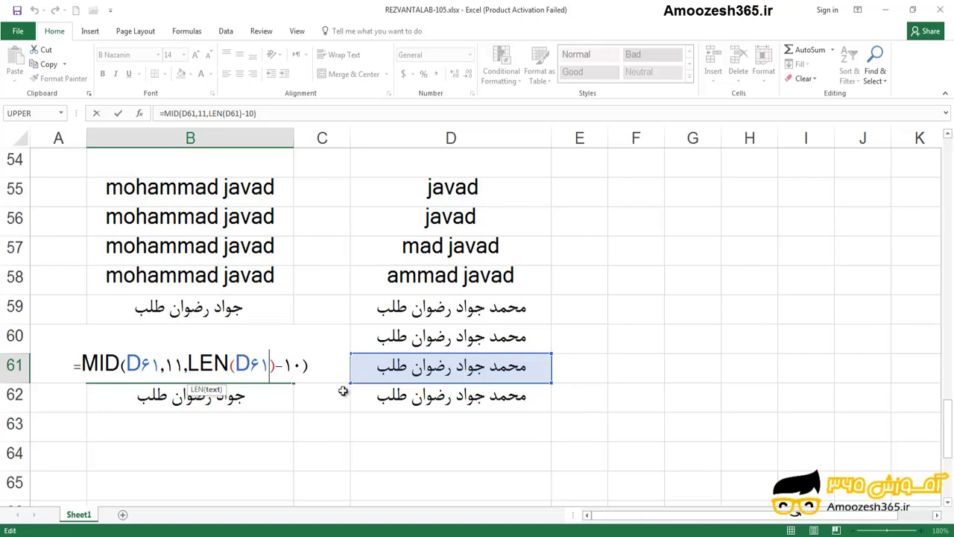
{"action": "key", "text": "ctrl+Return"}
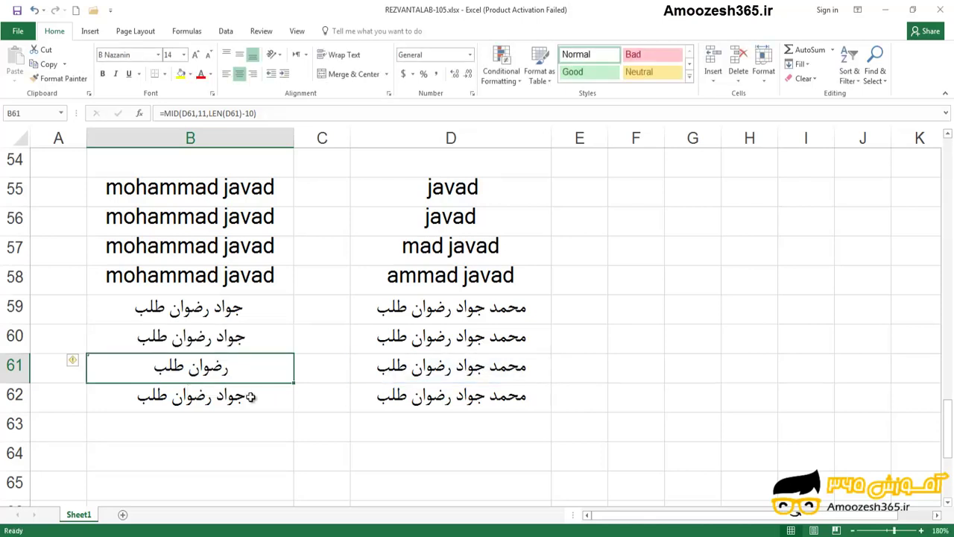
- Change the formula in B62 to start at character 17 and subtract 16 from the length, =MID(D62,17,LEN(D62)-16), and reopen it for review
{"action": "left_click", "coordinate": [251, 396]}
{"action": "double_click", "coordinate": [250, 396]}
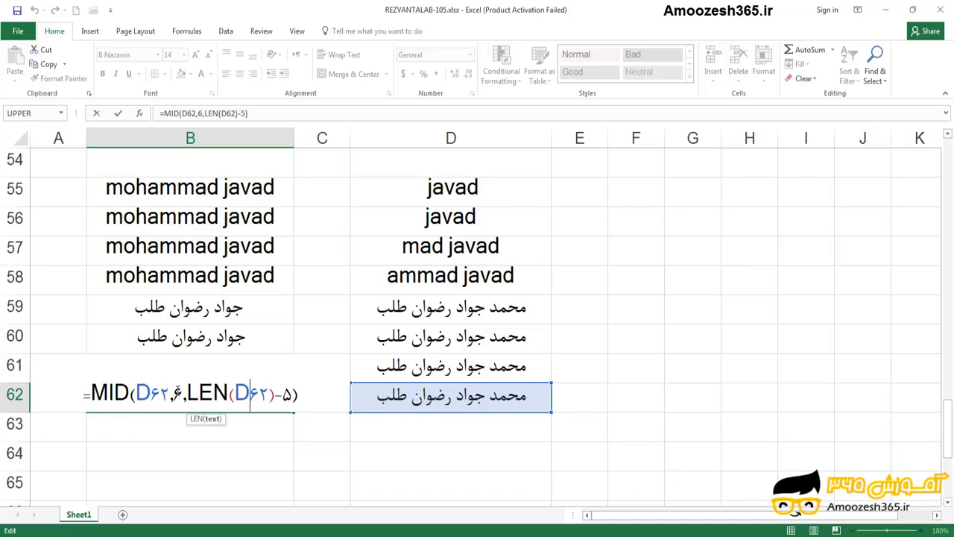
{"action": "double_click", "coordinate": [178, 393]}
{"action": "type", "text": "17"}
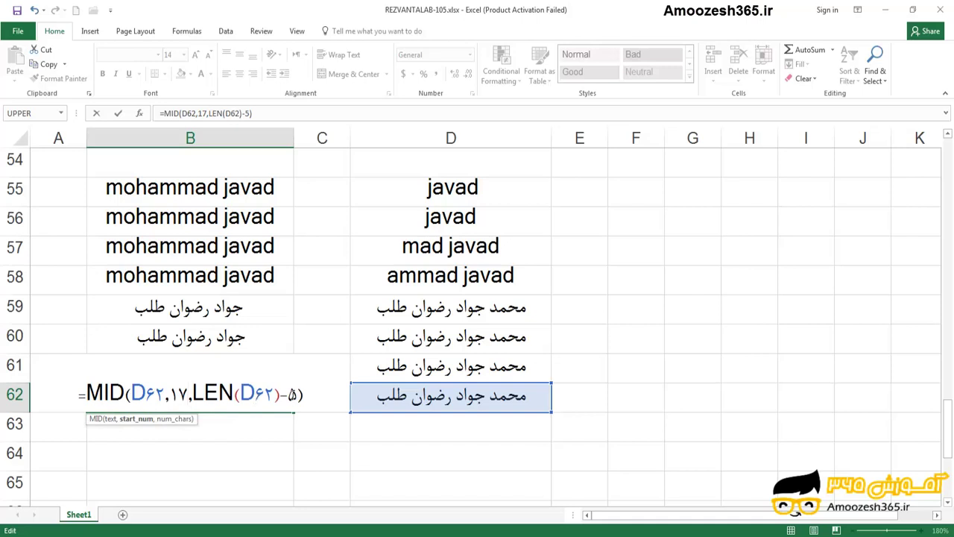
{"action": "double_click", "coordinate": [293, 394]}
{"action": "type", "text": "16"}
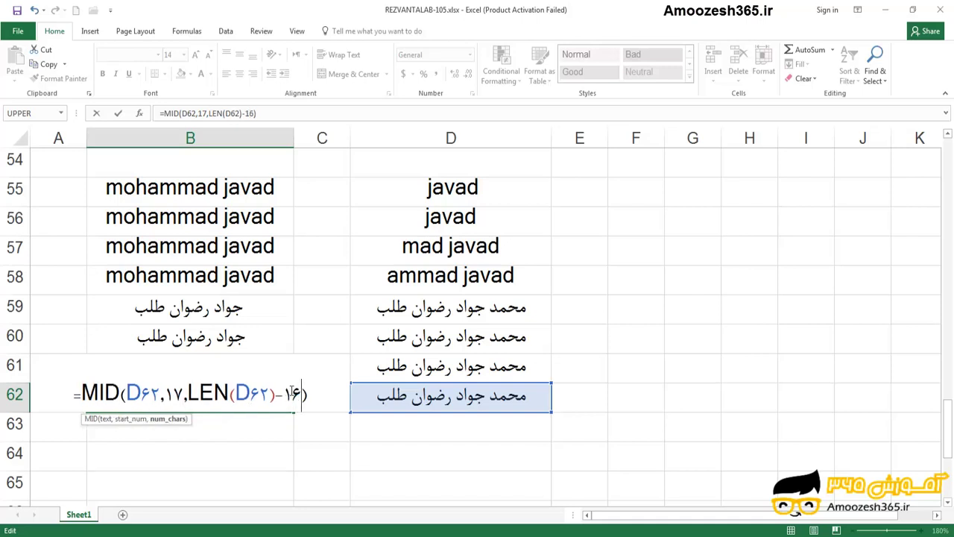
{"action": "key", "text": "Return"}
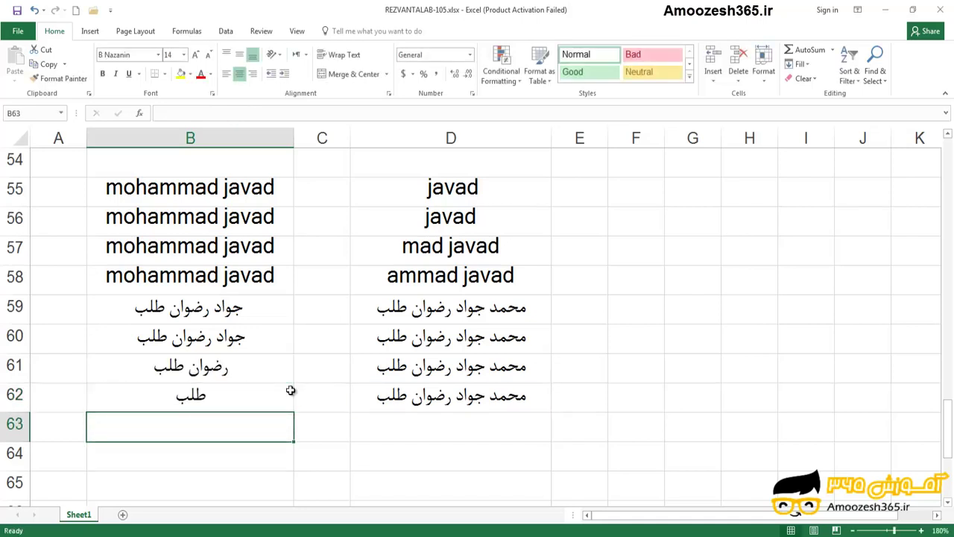
{"action": "double_click", "coordinate": [218, 395]}
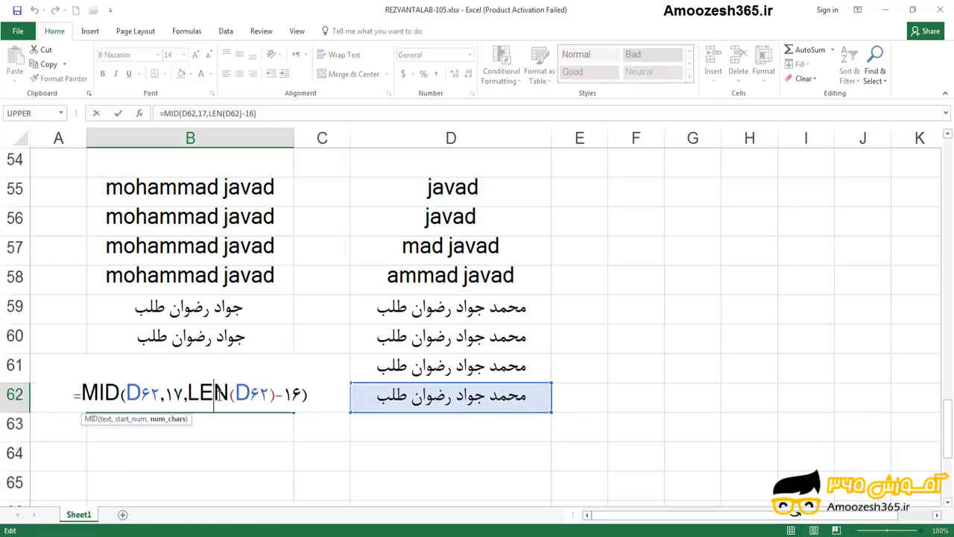